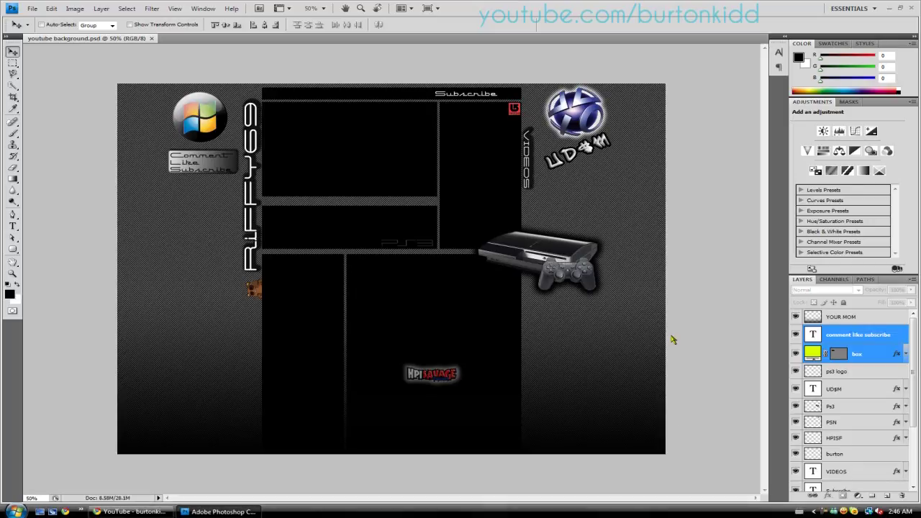
Step: Zoom in and pan across the whole background design to review it
key(ctrl+equal)
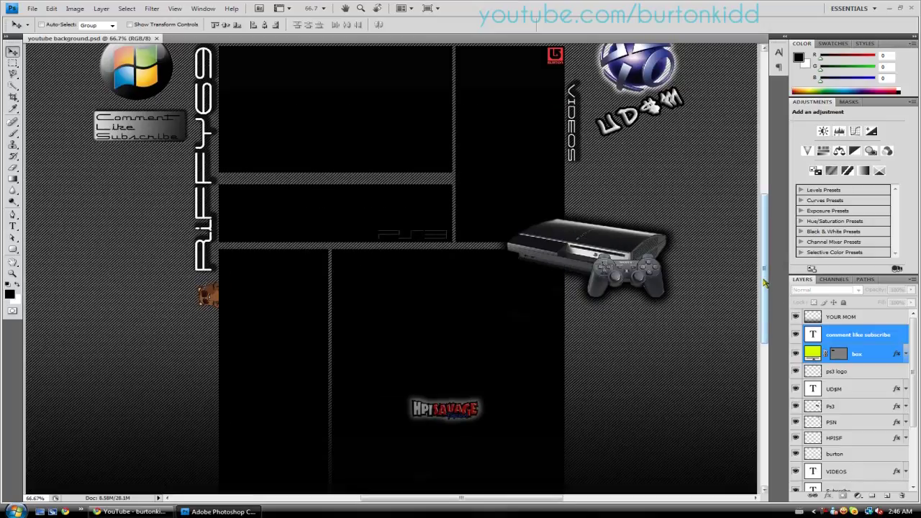
drag(766, 288, 765, 269)
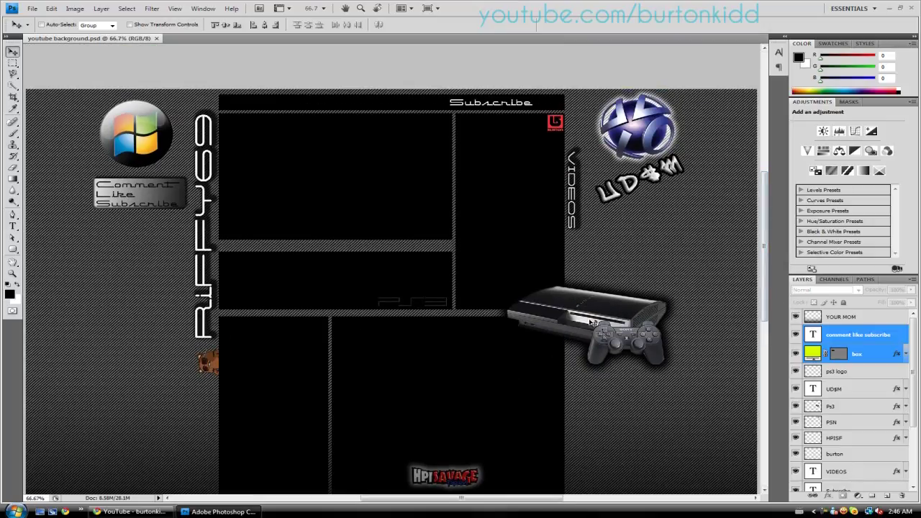
drag(767, 250, 766, 234)
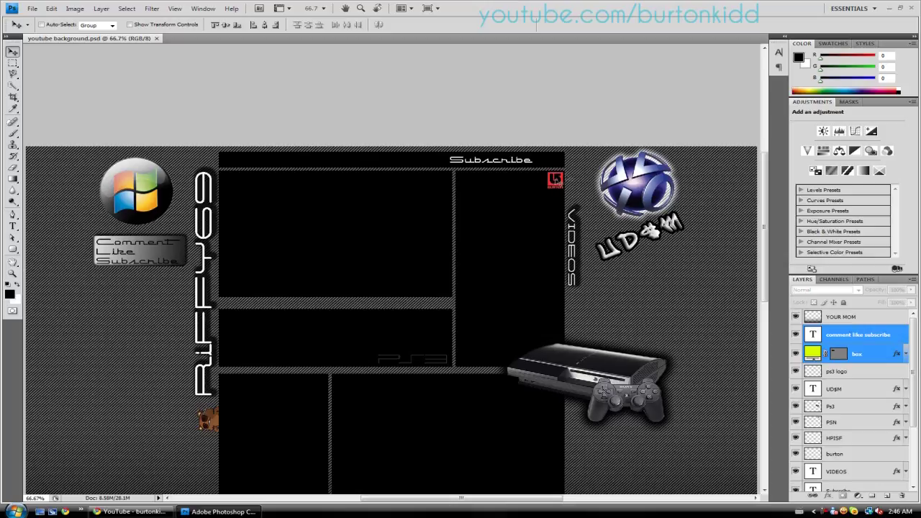
drag(766, 229, 766, 312)
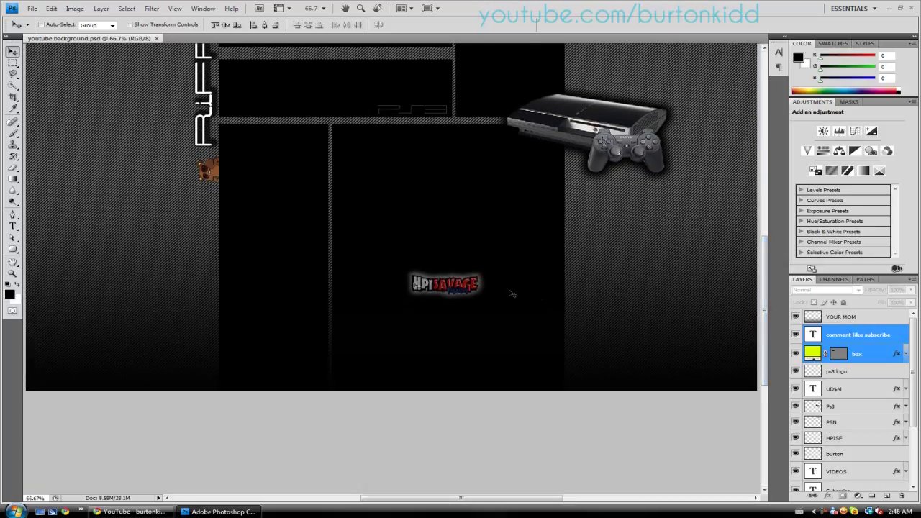
drag(765, 273, 761, 245)
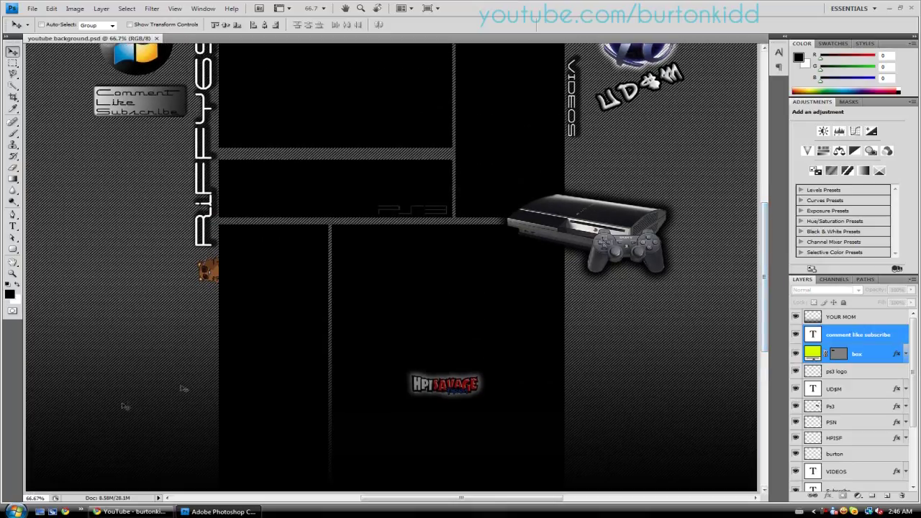
Step: Try applying a preset gradient, dismissing the multiple-layers-selected warning
click(12, 178)
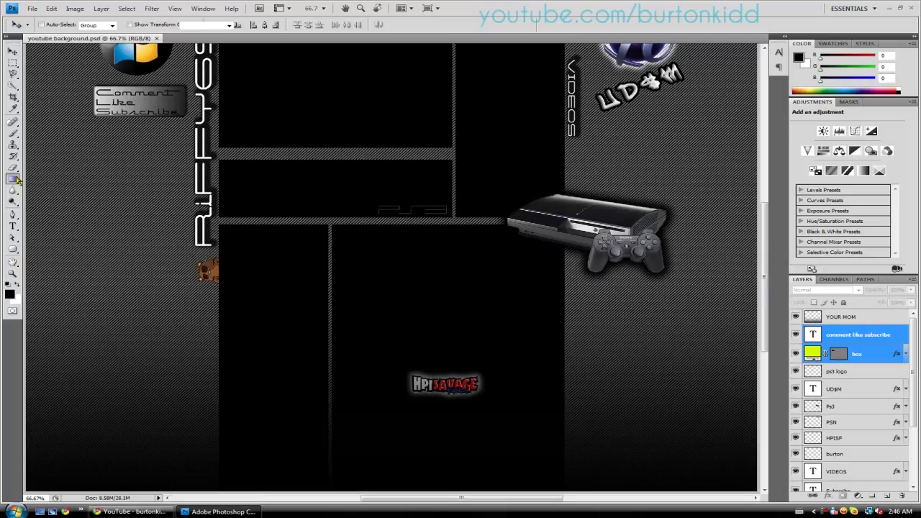
click(83, 24)
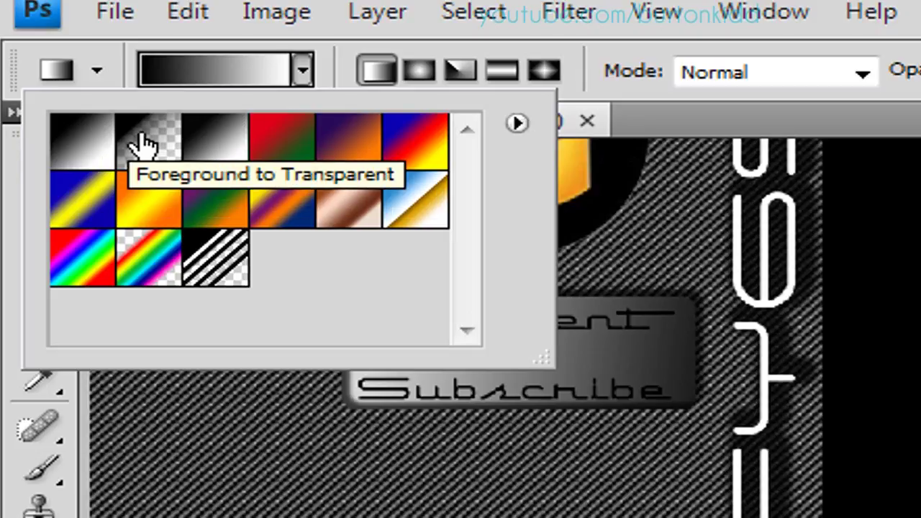
click(165, 189)
key(Return)
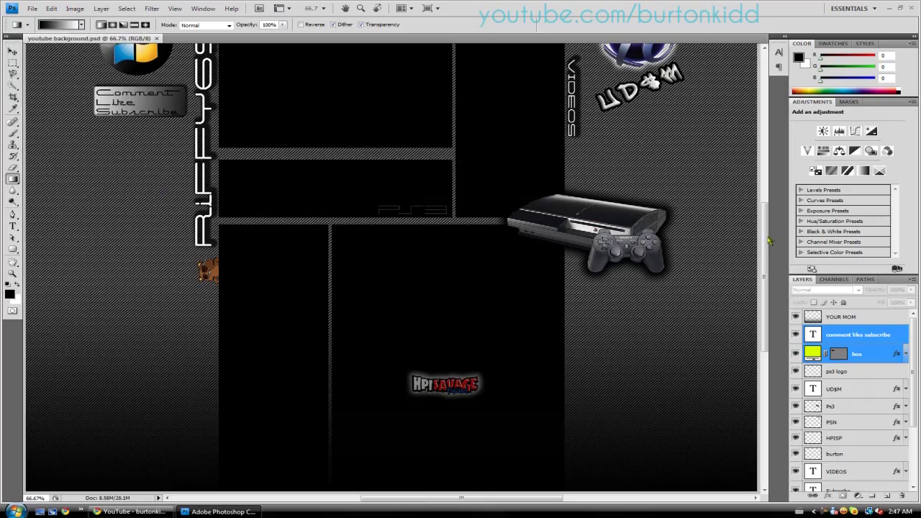
scroll(765, 263, down, 1)
drag(764, 263, 749, 208)
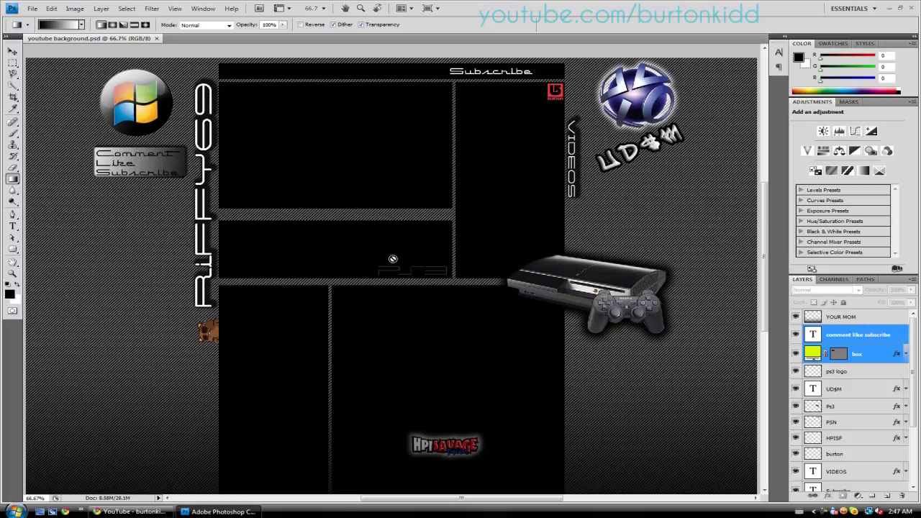
Step: Return to the Move tool and inspect the design magnified to 300%
click(12, 51)
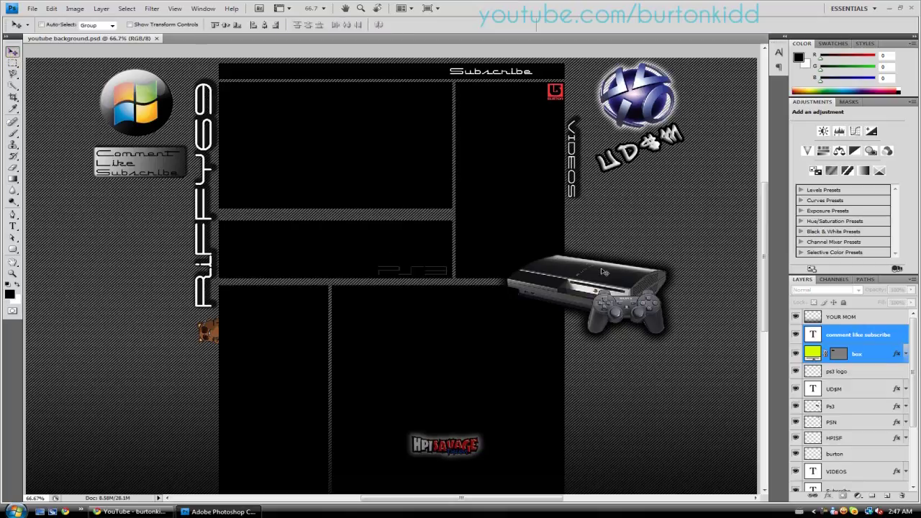
key(ctrl+plus)
key(ctrl+plus)
key(ctrl+plus)
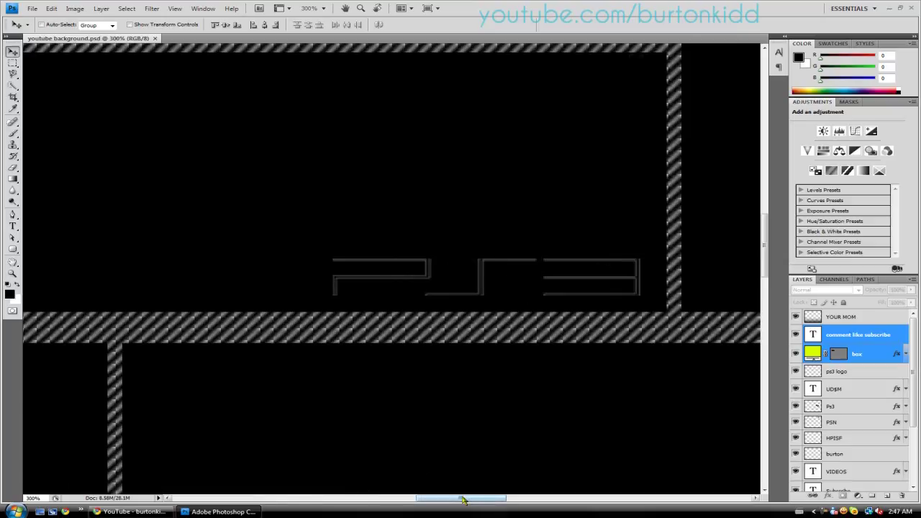
drag(468, 498, 636, 488)
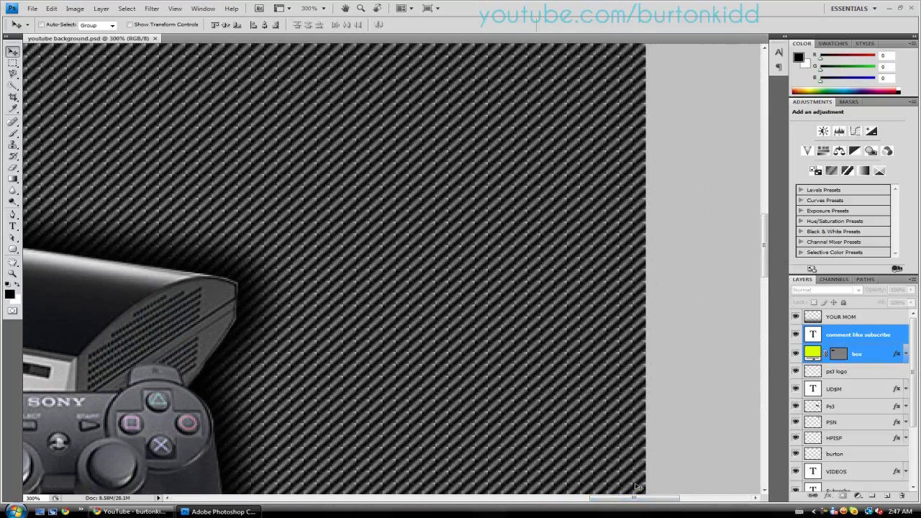
scroll(636, 488, up, 6)
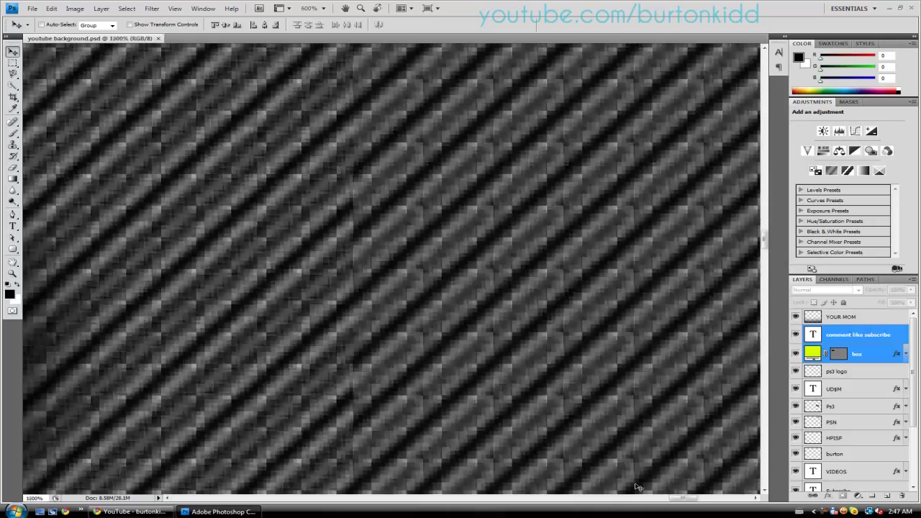
scroll(636, 488, up, 2)
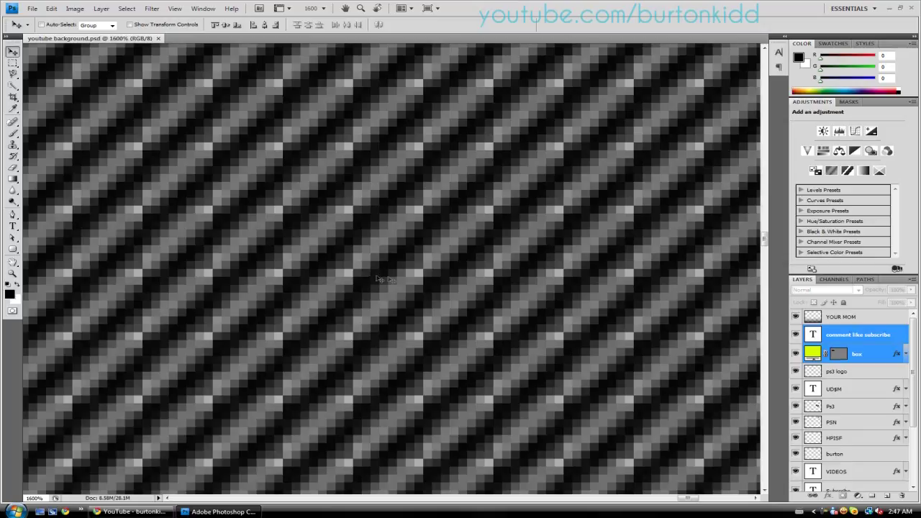
scroll(384, 322, down, 1)
scroll(384, 322, down, 7)
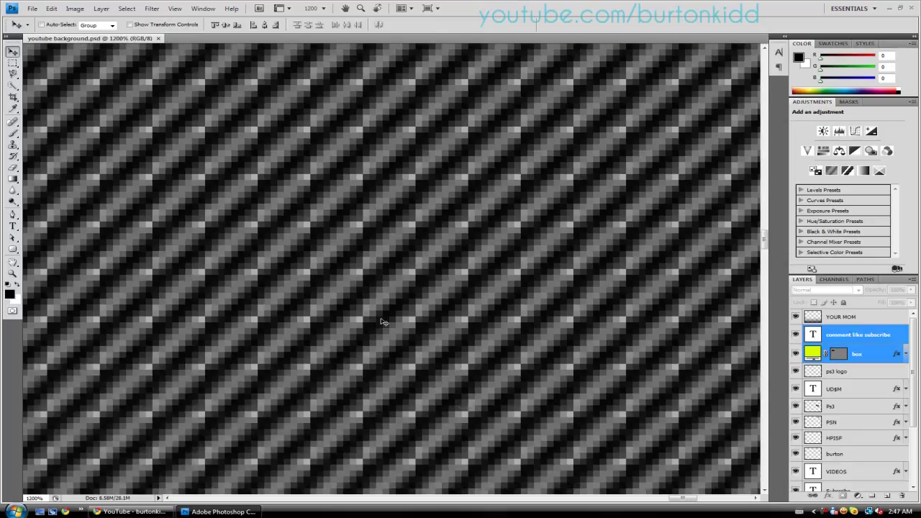
scroll(383, 321, down, 1)
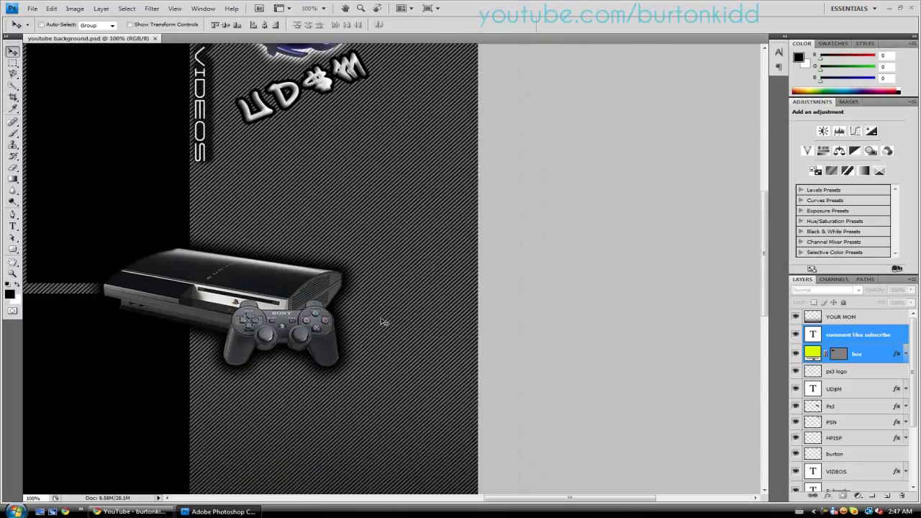
scroll(384, 322, down, 2)
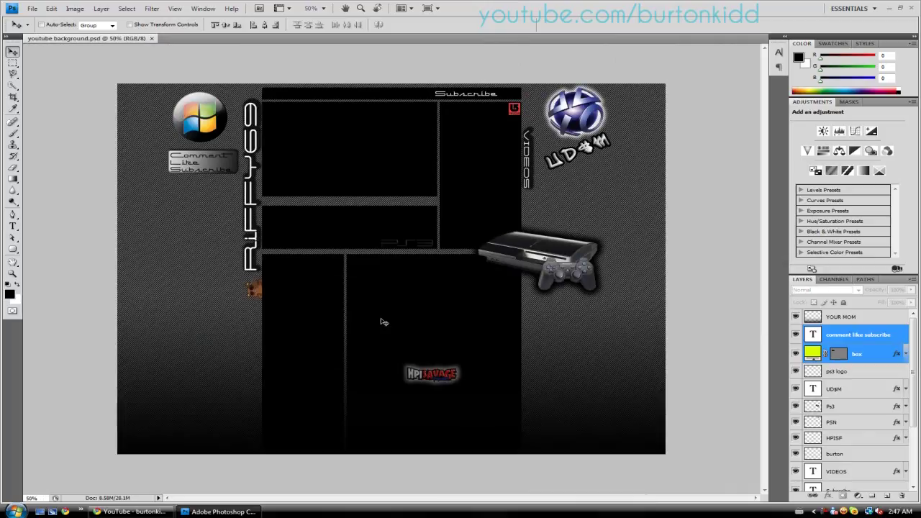
scroll(384, 321, up, 2)
scroll(386, 322, down, 2)
Step: Bring the YouTube channel page forward and open the Windows Start menu
click(130, 512)
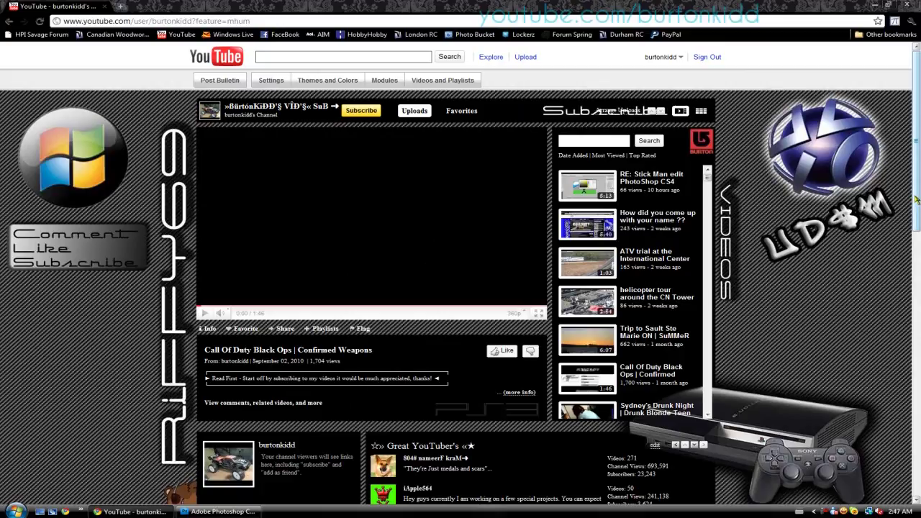
click(14, 511)
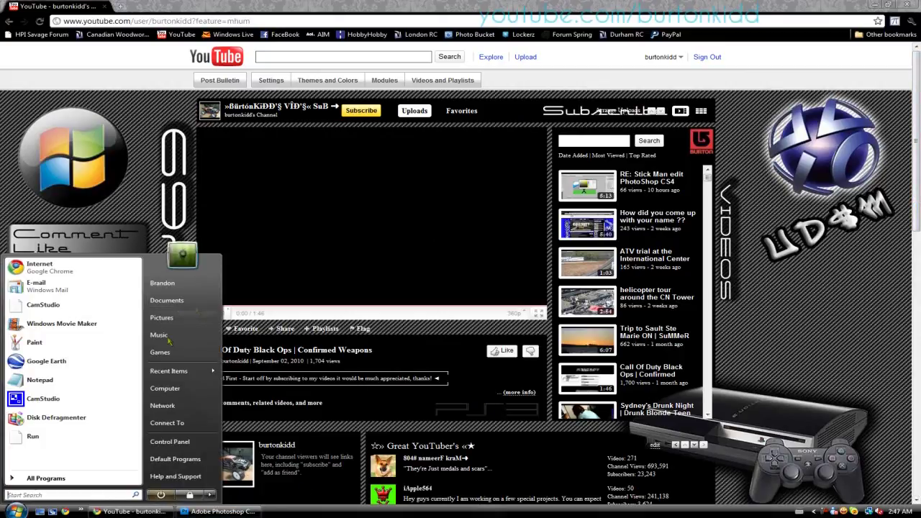
Step: View the saved background tests in Documents > PhotoShop > Locked layers, then close the window
click(173, 300)
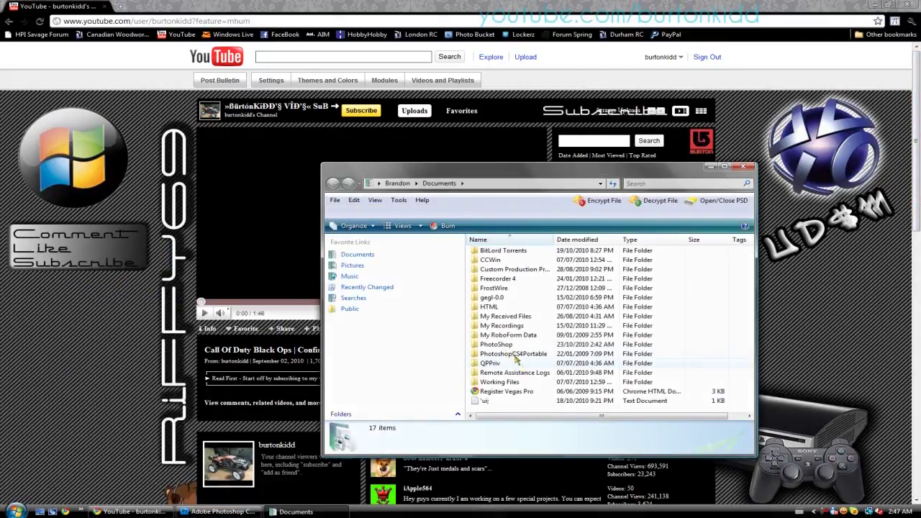
double_click(509, 346)
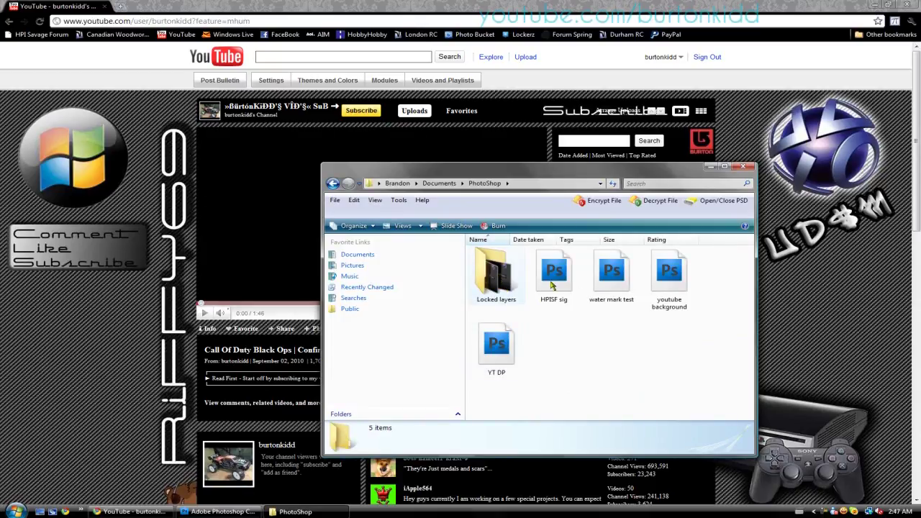
double_click(492, 273)
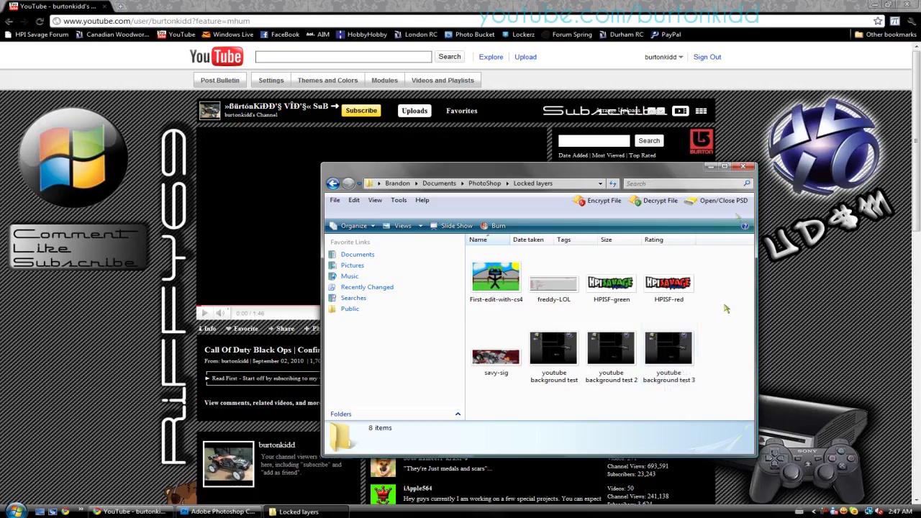
click(745, 169)
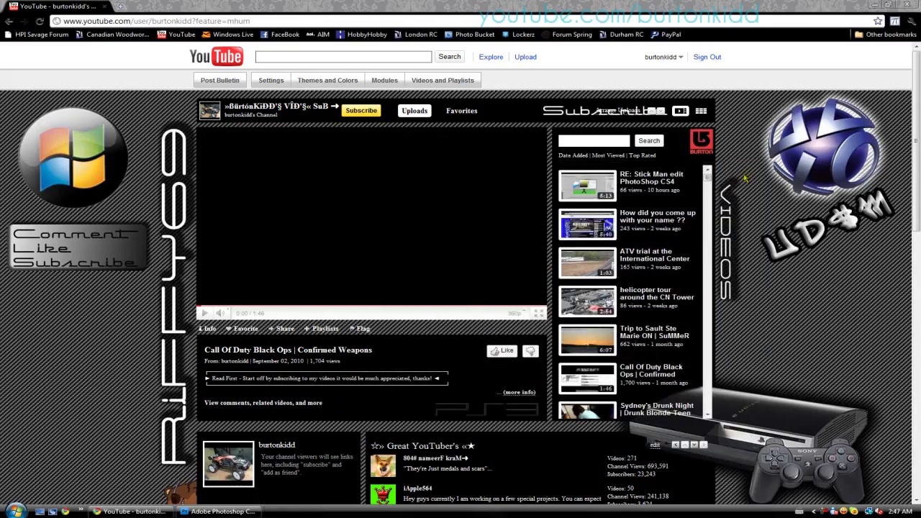
click(338, 81)
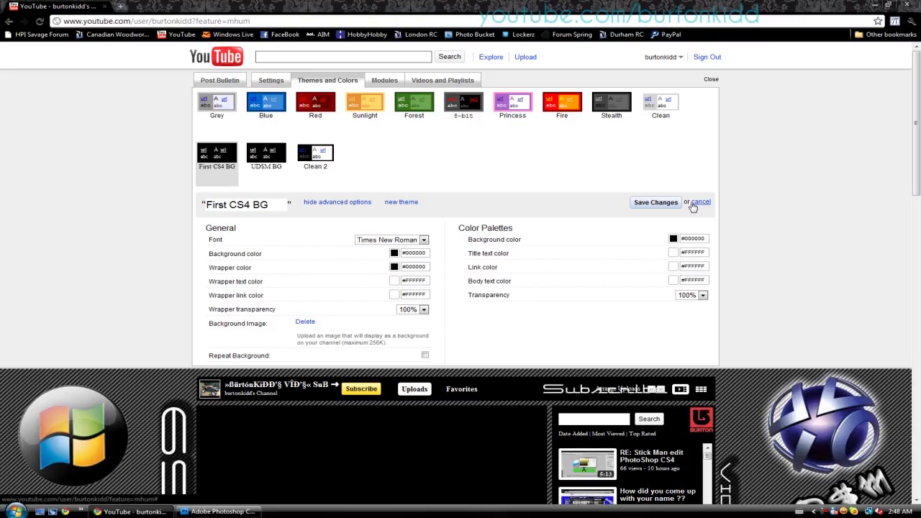
click(669, 202)
scroll(792, 216, down, 1)
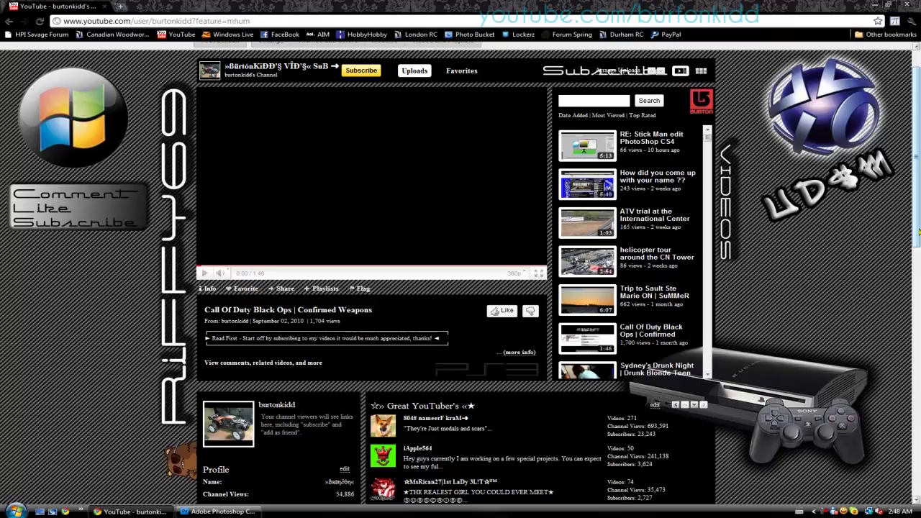
scroll(461, 273, down, 5)
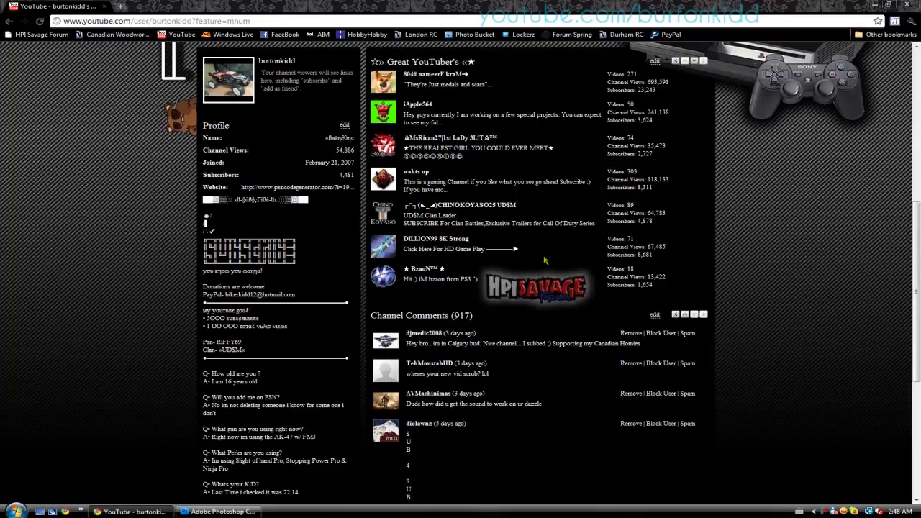
drag(917, 272, 914, 165)
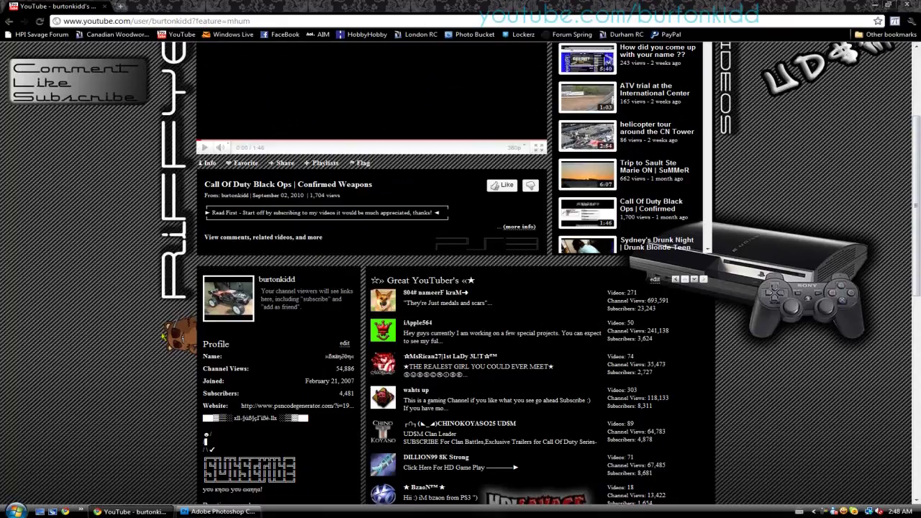
drag(917, 252, 918, 176)
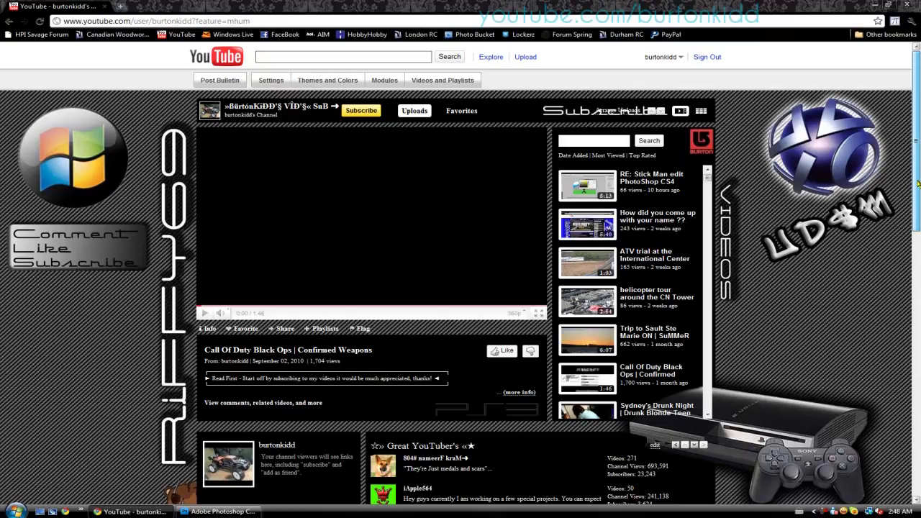
drag(917, 188, 918, 188)
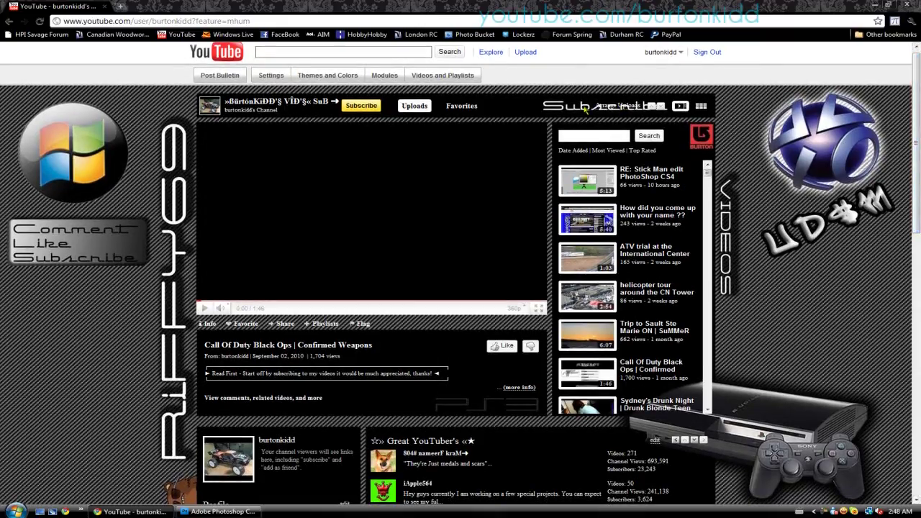
Step: Sign out and load the channel's public page by entering the channel name in the address bar
click(706, 52)
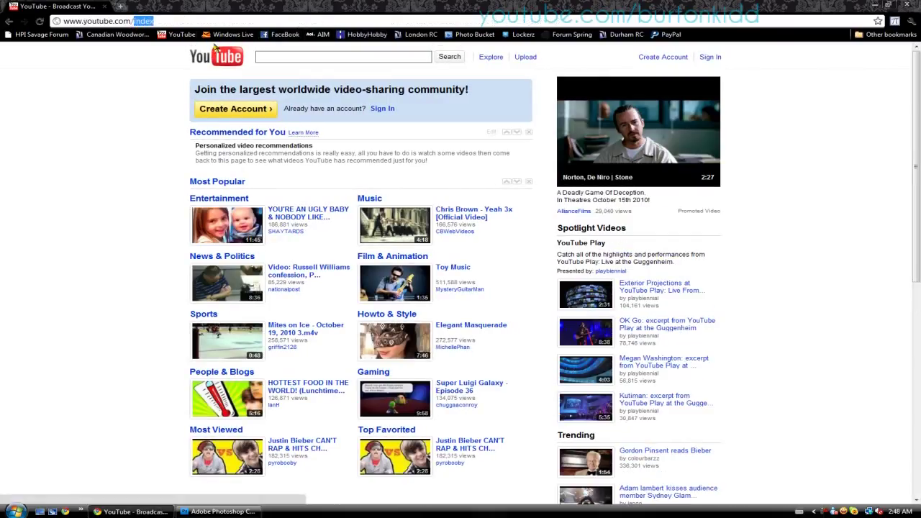
text(burtonkidd)
key(Return)
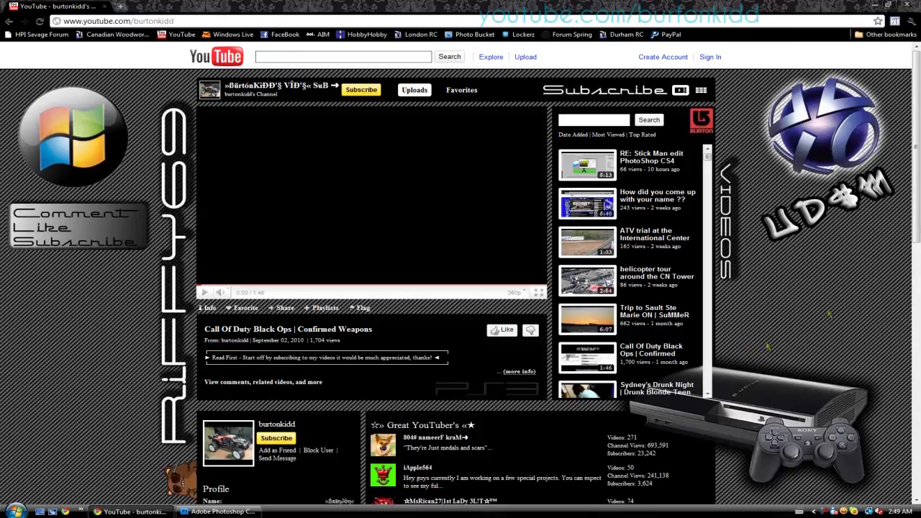
mouse_move(918, 216)
mouse_down()
mouse_move(911, 350)
mouse_move(913, 214)
mouse_up()
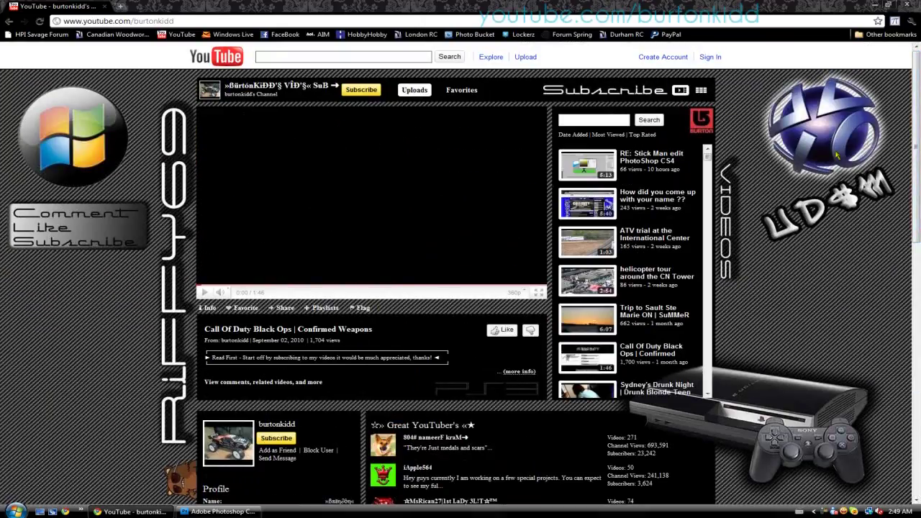